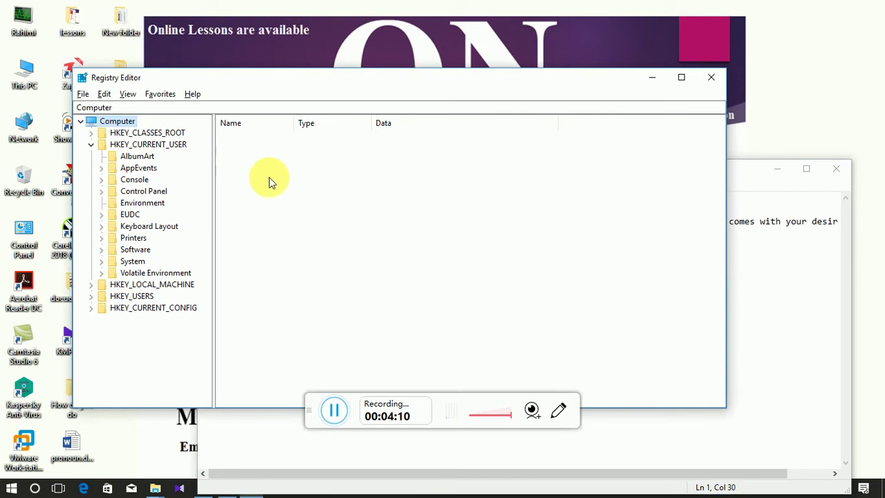
# - Expand Software and Microsoft under HKEY_CURRENT_USER, checking that Windows comes next in the noted path
pyautogui.doubleClick(131, 250)
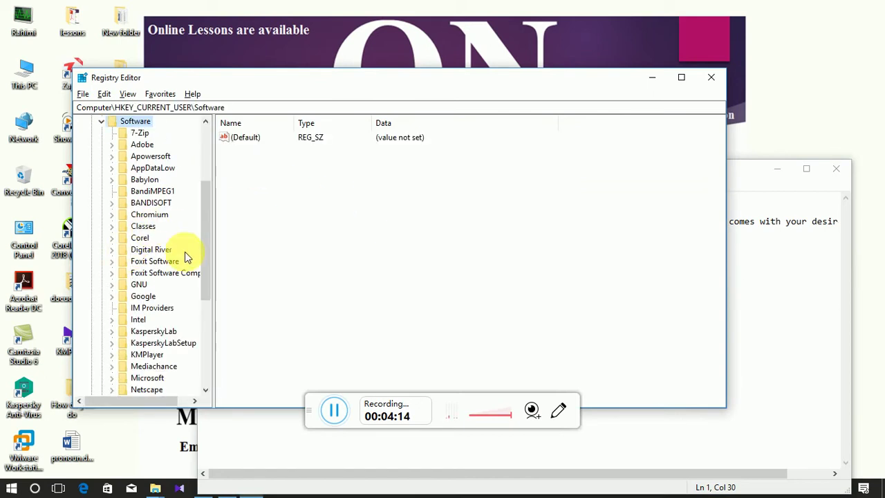
pyautogui.doubleClick(143, 378)
pyautogui.hotkey('alt', 'Tab')
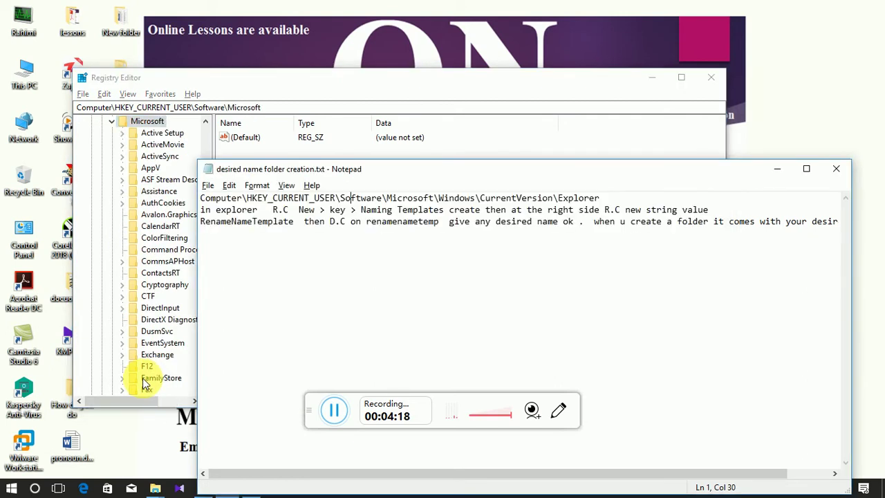
pyautogui.click(420, 198)
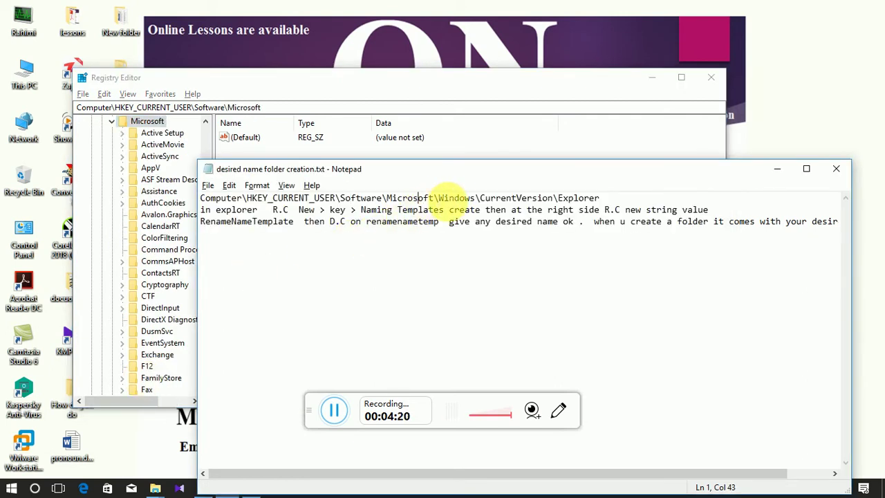
pyautogui.doubleClick(457, 198)
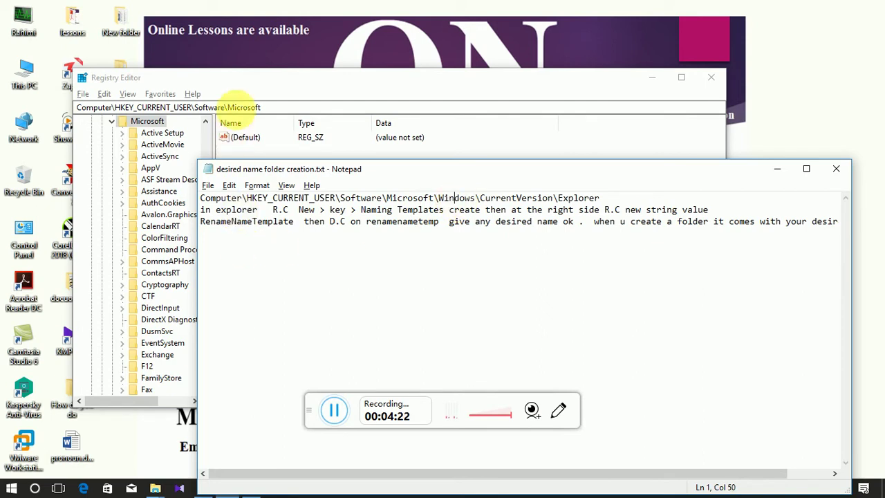
pyautogui.click(247, 94)
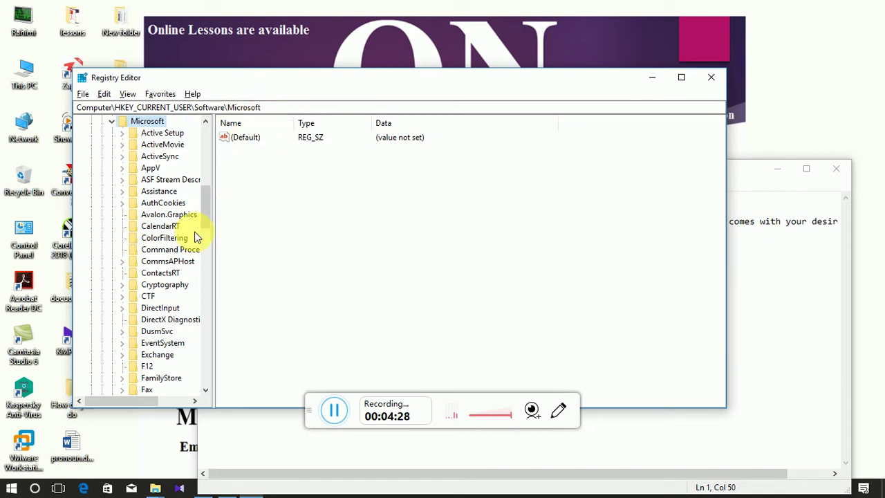
# - Expand Windows and open CurrentVersion, widening the key tree, then return to the note
pyautogui.press('w')
pyautogui.press('Down')
pyautogui.press('Down')
pyautogui.press('Down')
pyautogui.press('Down')
pyautogui.press('Down')
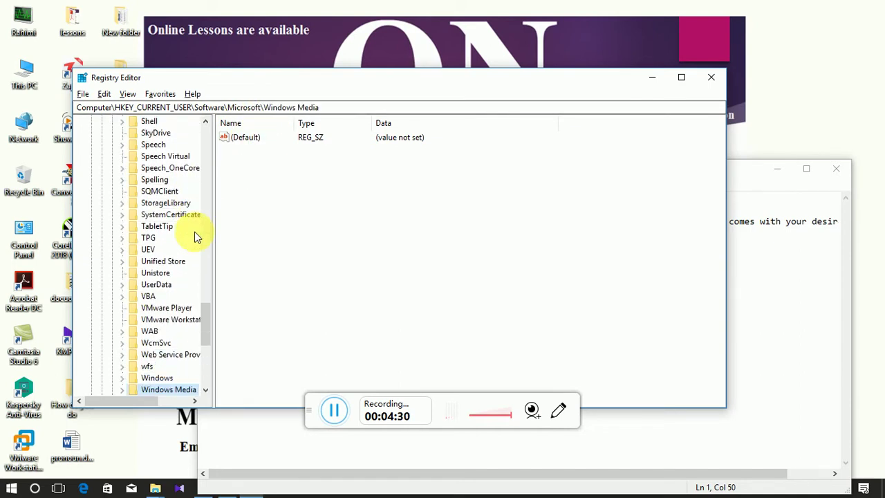
pyautogui.click(122, 378)
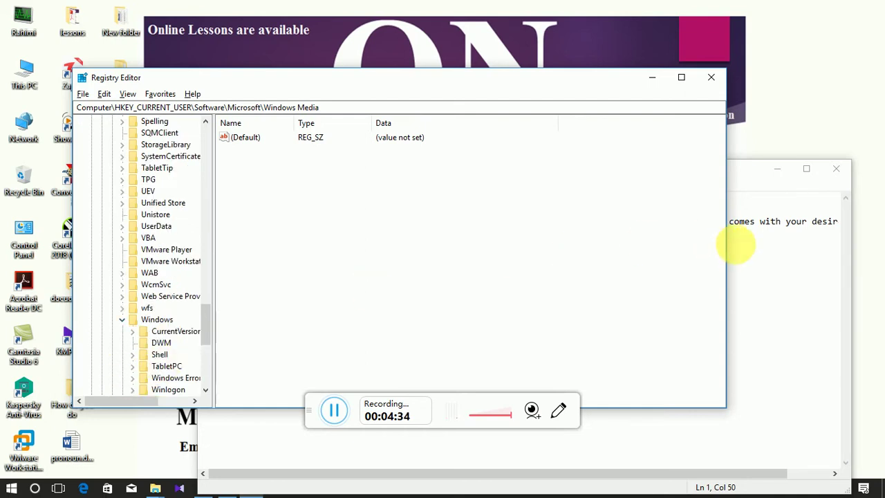
pyautogui.click(756, 252)
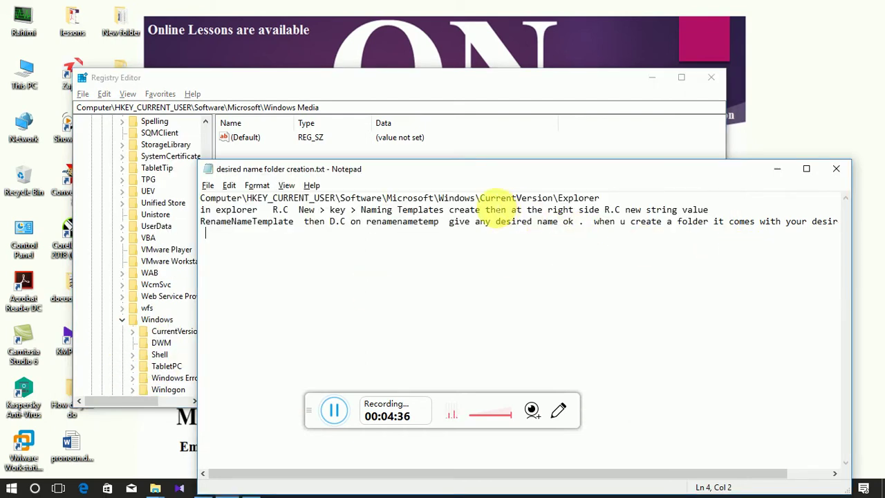
pyautogui.moveTo(484, 198); pyautogui.dragTo(534, 198)
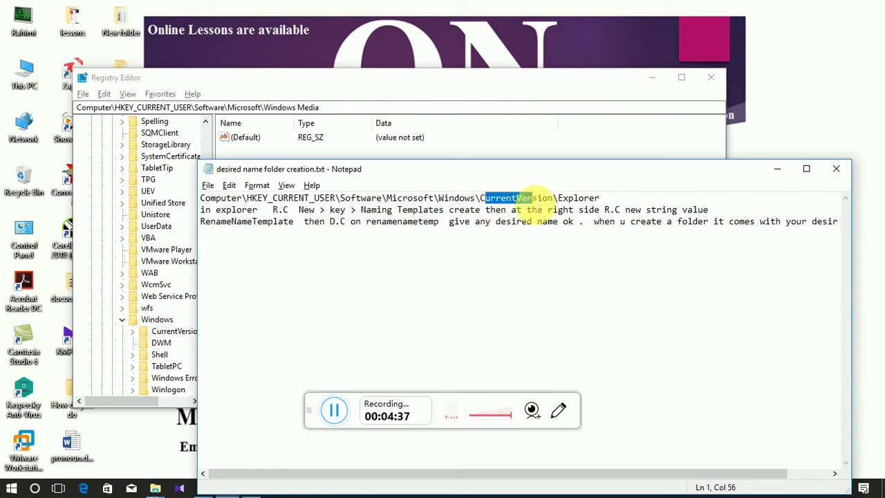
pyautogui.click(374, 84)
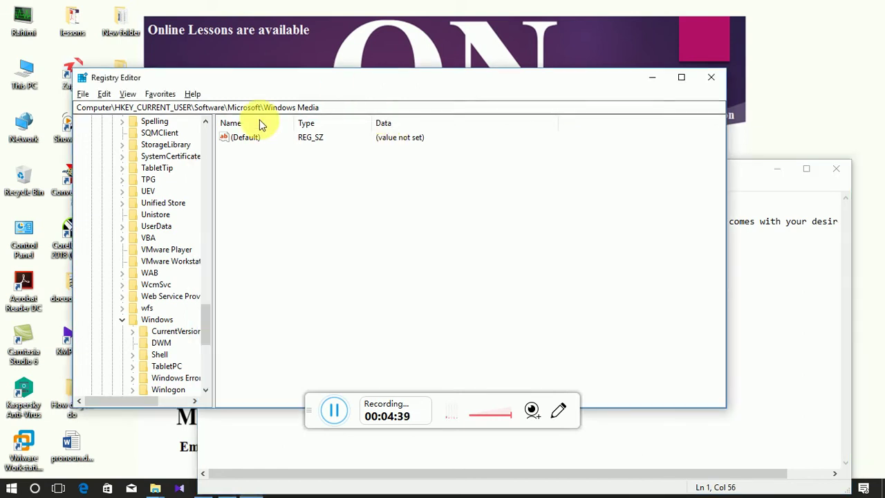
pyautogui.moveTo(223, 310); pyautogui.dragTo(230, 316)
pyautogui.doubleClick(187, 333)
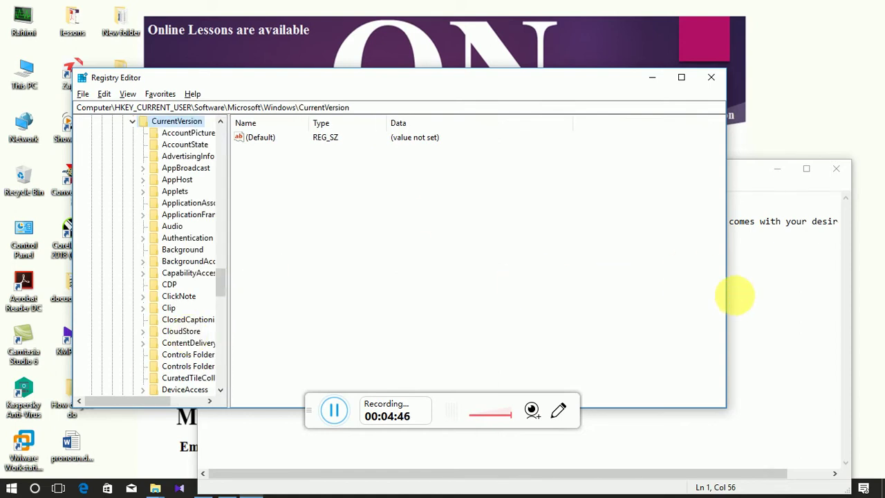
pyautogui.click(803, 300)
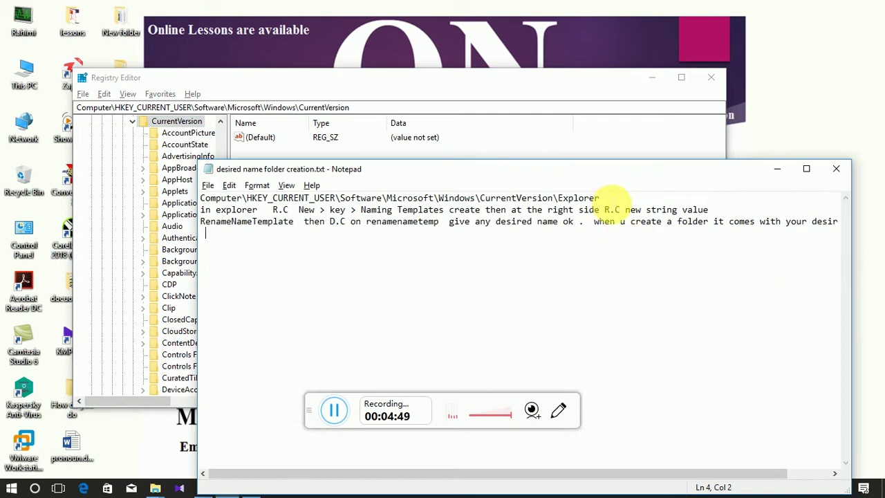
# - Append \Explorer to the CurrentVersion path in the address bar and expand the Explorer key's subkeys
pyautogui.moveTo(611, 198); pyautogui.dragTo(557, 200)
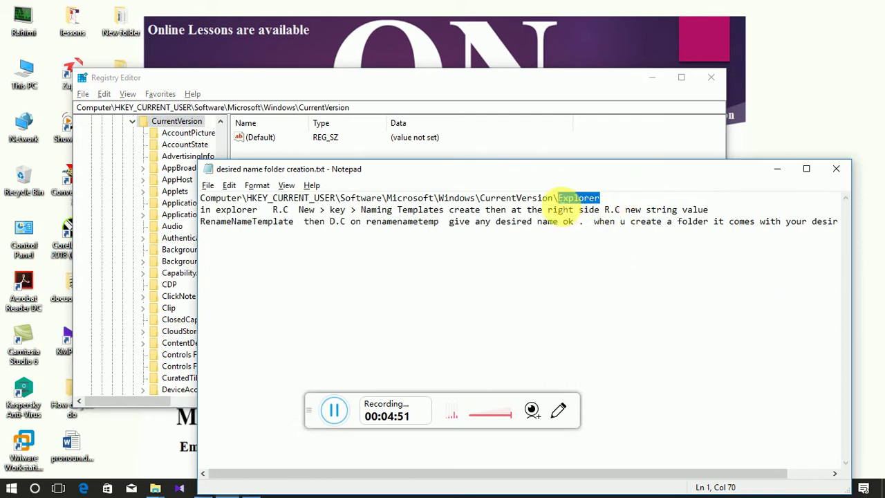
pyautogui.click(473, 92)
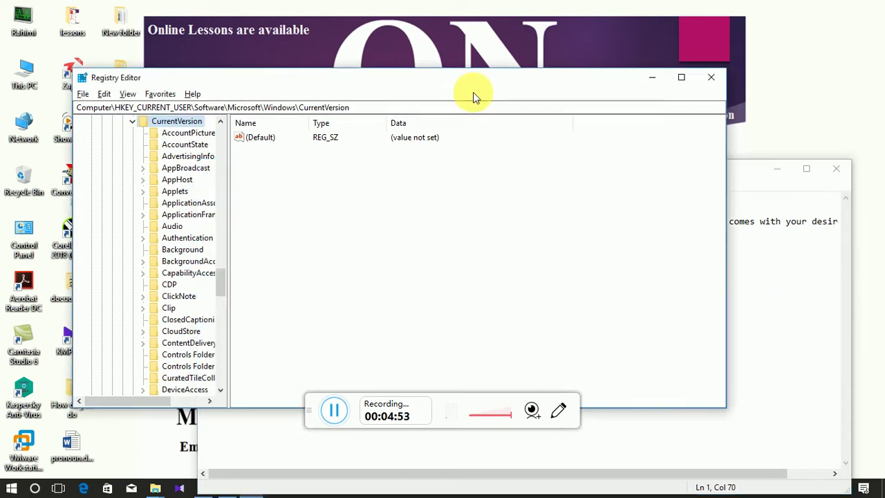
pyautogui.click(443, 107)
pyautogui.write('\\Explorer')
pyautogui.press('Return')
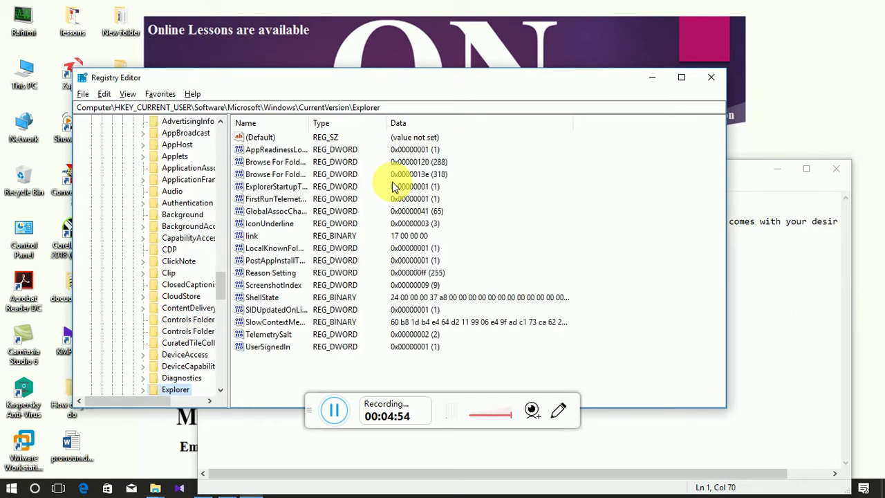
pyautogui.press('Down')
pyautogui.press('Down')
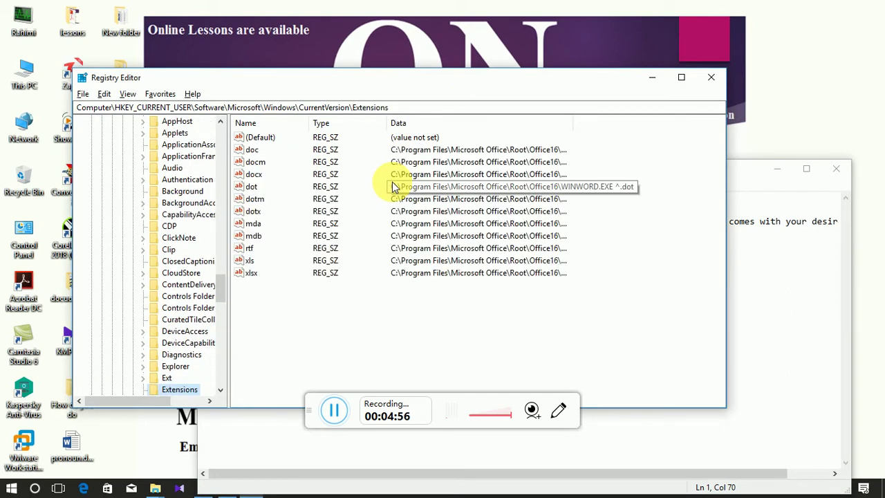
pyautogui.click(176, 366)
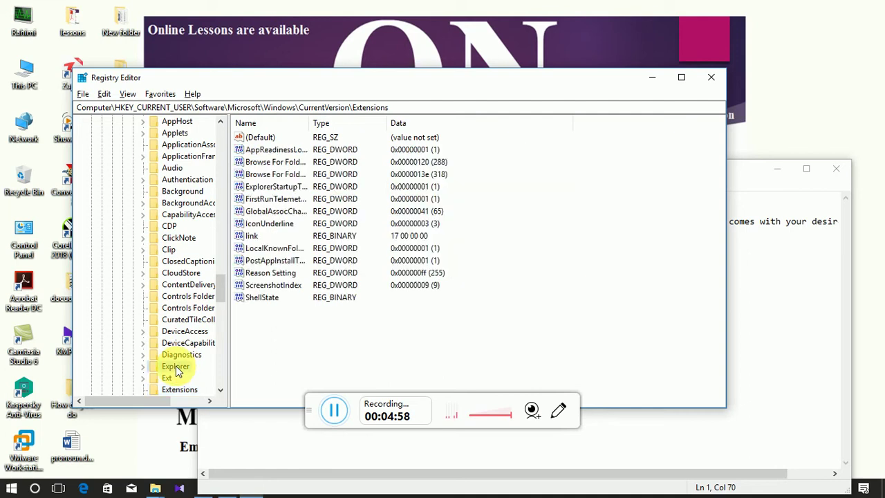
pyautogui.moveTo(226, 389); pyautogui.dragTo(271, 387)
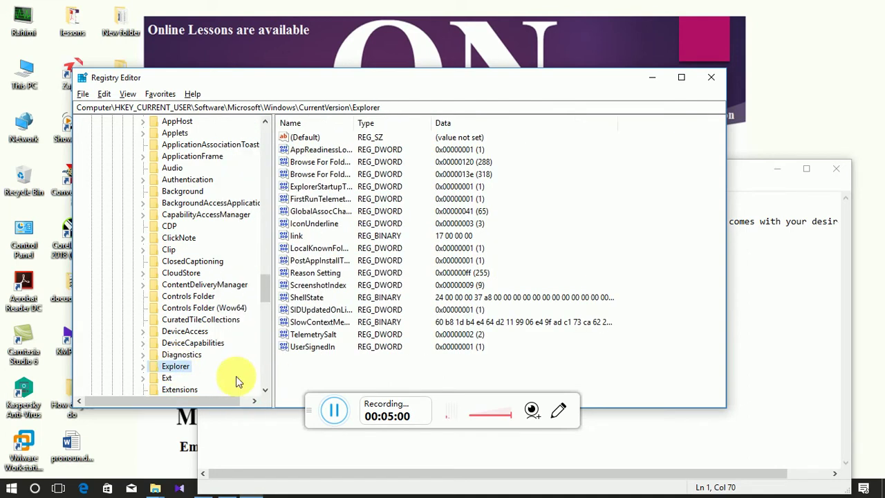
pyautogui.click(143, 366)
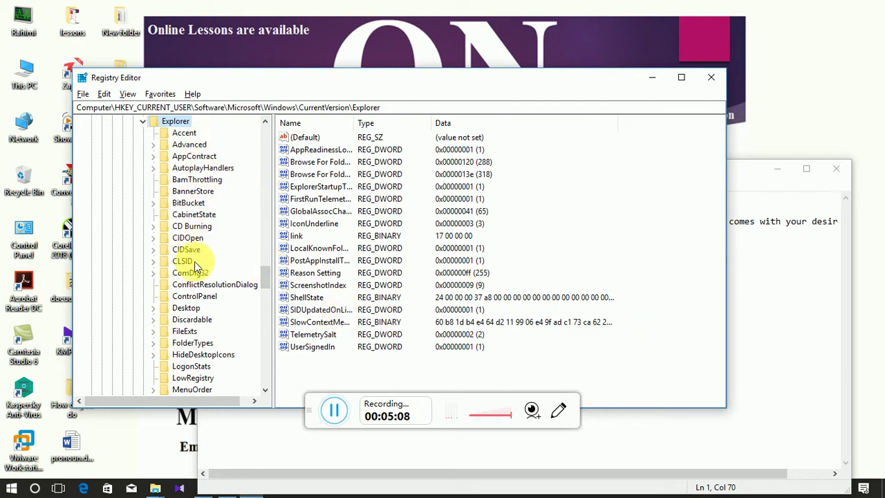
# - Add a new string value under Explorer, keeping the default name New Value #1
pyautogui.rightClick(184, 134)
pyautogui.press('Escape')
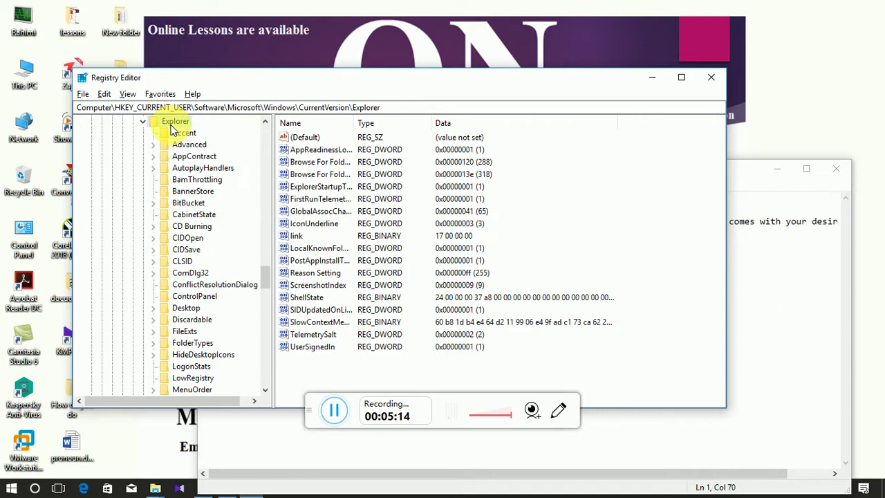
pyautogui.rightClick(173, 126)
pyautogui.moveTo(197, 151)
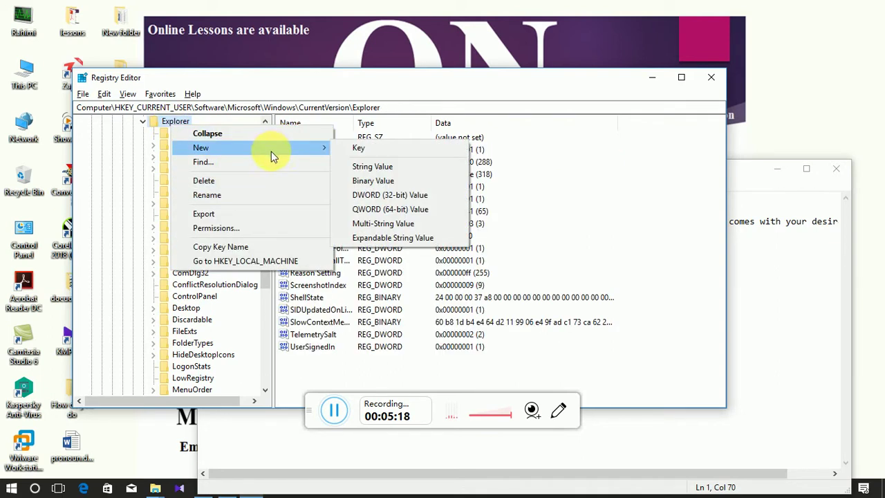
pyautogui.click(366, 168)
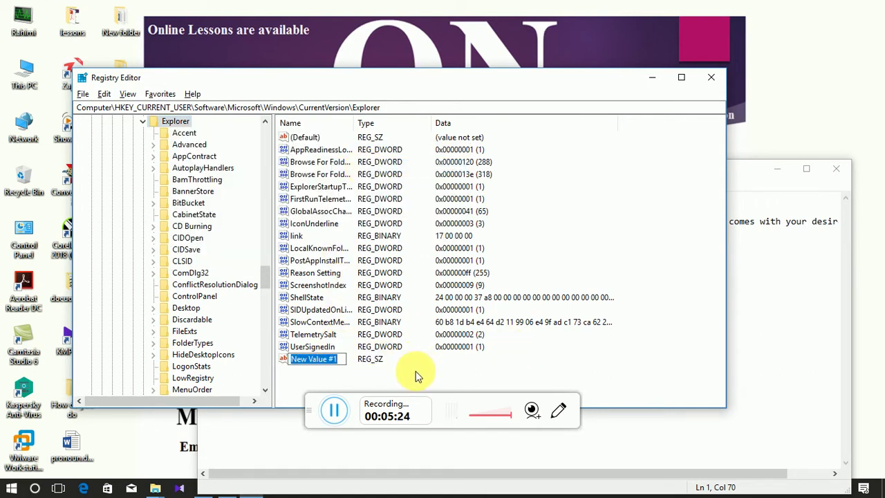
pyautogui.press('Return')
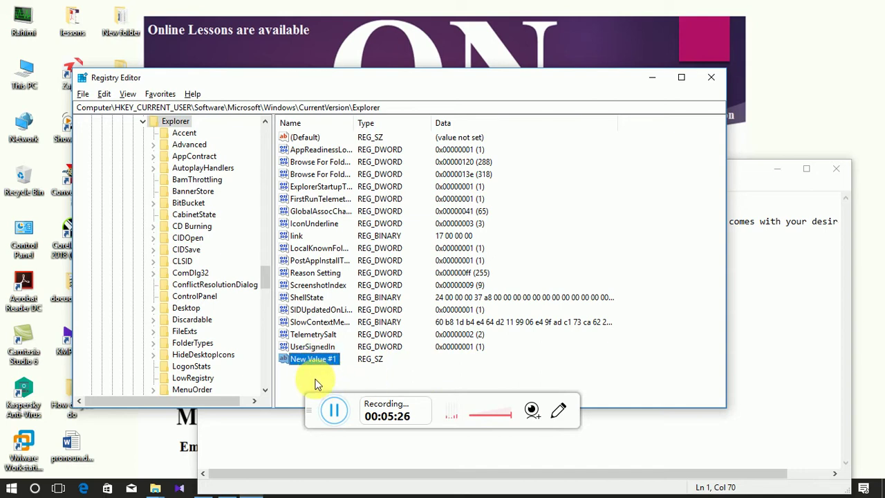
# - Open New Value #1 and close it with empty data, returning to the Notepad note
pyautogui.click(311, 375)
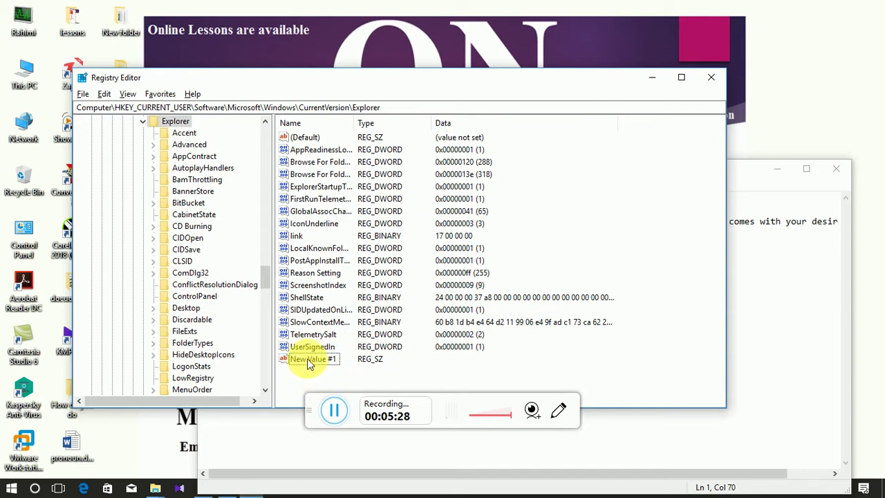
pyautogui.click(309, 361)
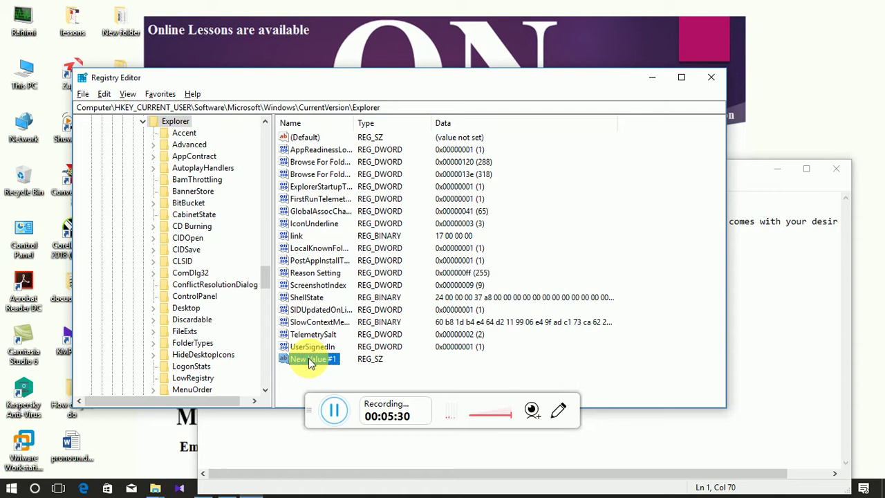
pyautogui.doubleClick(309, 361)
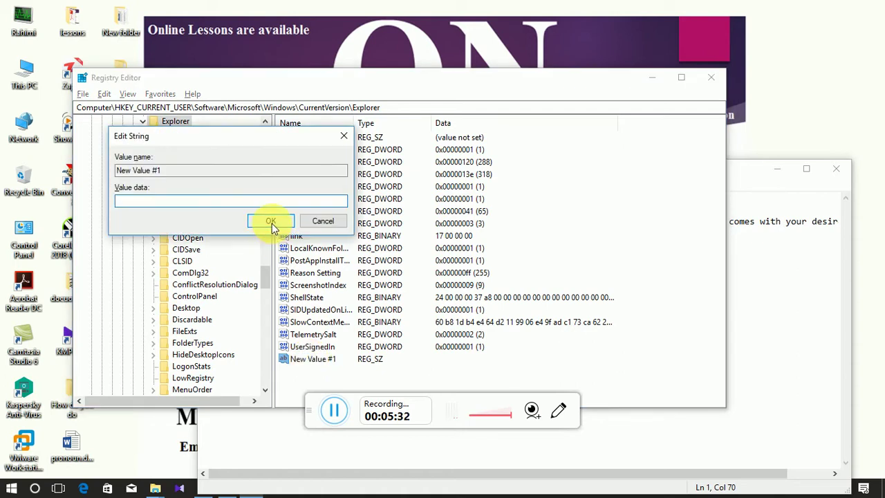
pyautogui.click(272, 223)
pyautogui.click(788, 280)
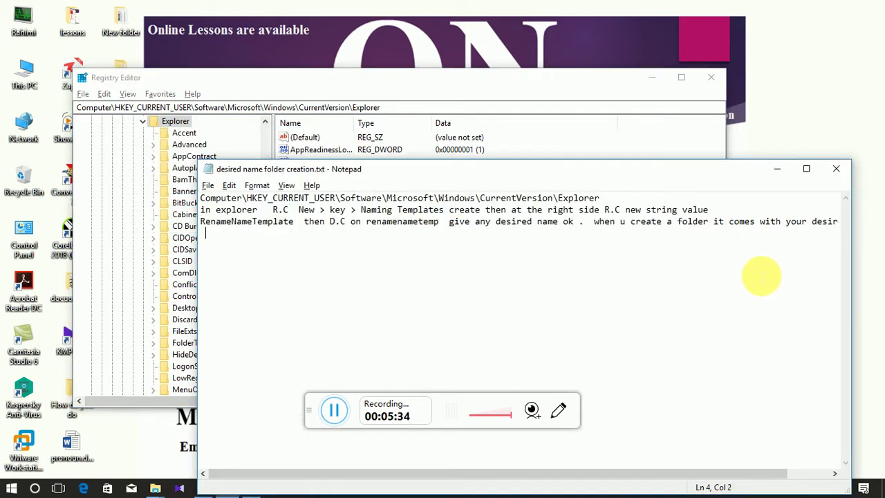
pyautogui.click(601, 198)
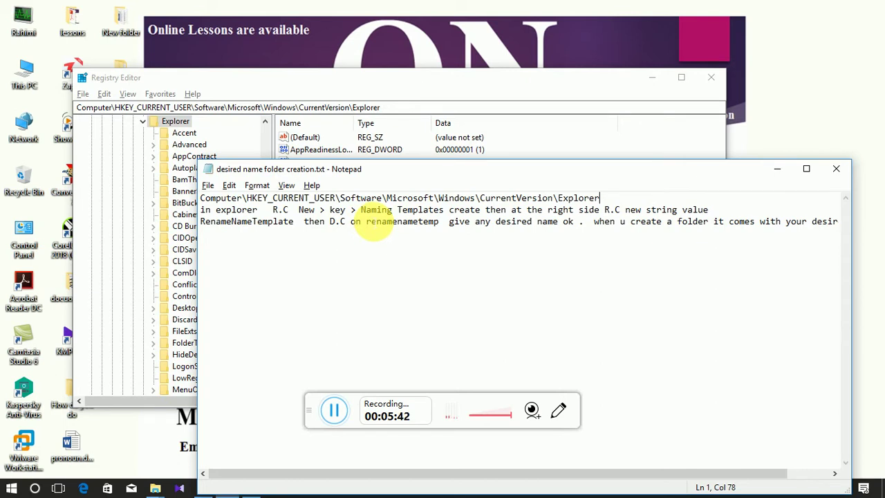
# - Create a new key under Explorer named 'NamingTempalates' and select it
pyautogui.rightClick(178, 125)
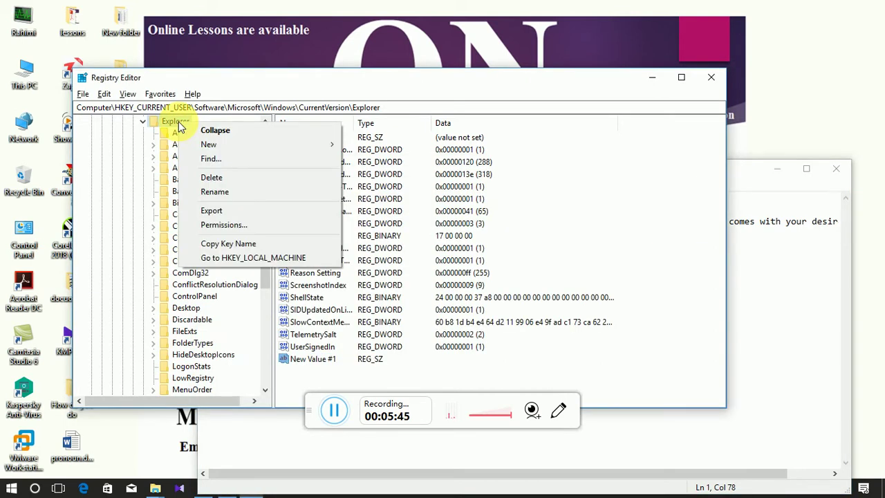
pyautogui.moveTo(229, 145)
pyautogui.click(350, 144)
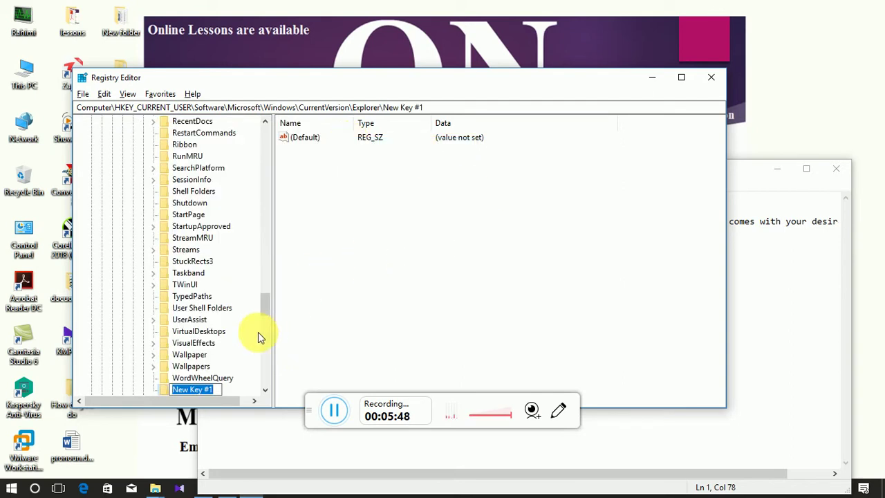
pyautogui.press('BackSpace')
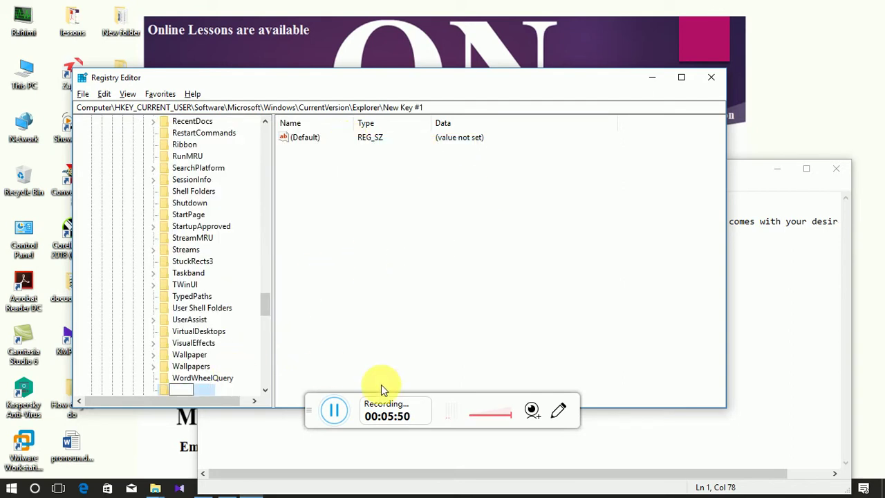
pyautogui.write('Nma')
pyautogui.press('BackSpace')
pyautogui.press('BackSpace')
pyautogui.write('a')
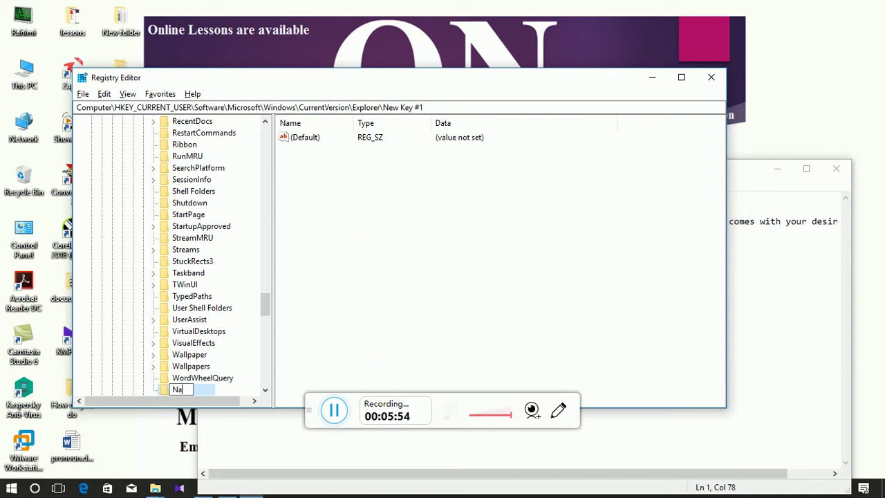
pyautogui.write('mingTemp')
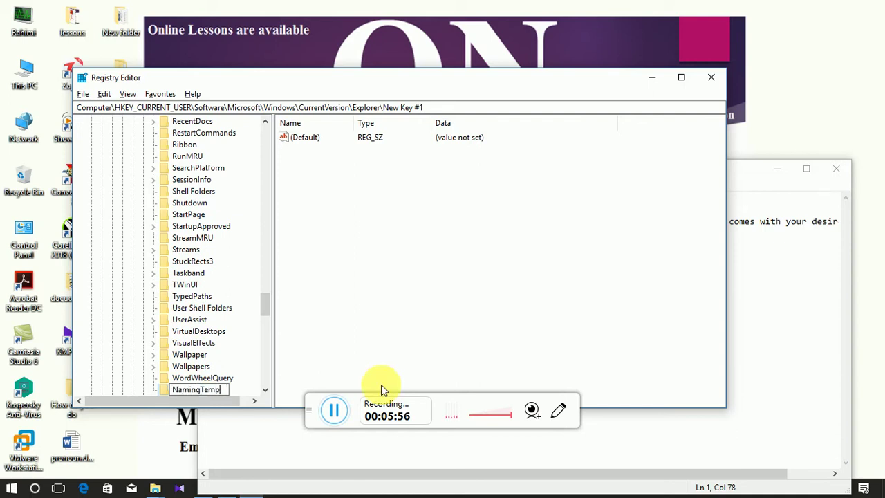
pyautogui.write('alte')
pyautogui.press('BackSpace')
pyautogui.press('BackSpace')
pyautogui.press('BackSpace')
pyautogui.press('BackSpace')
pyautogui.write('late')
pyautogui.press('Return')
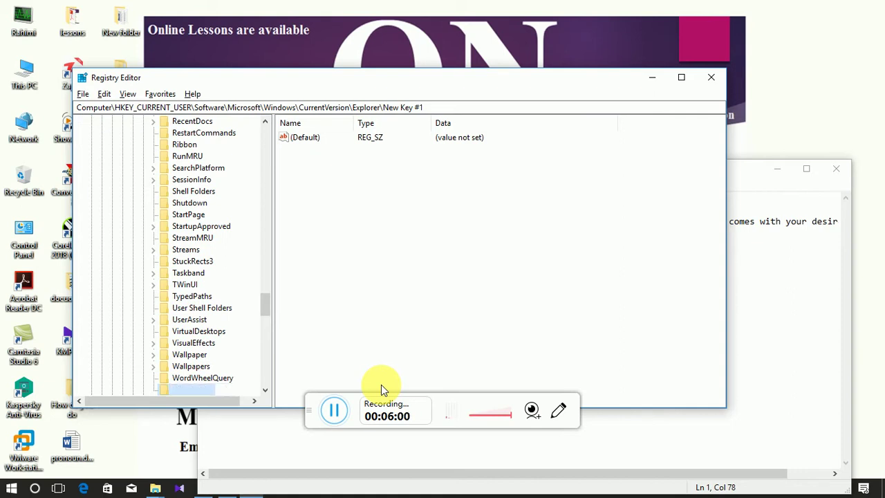
pyautogui.write('s')
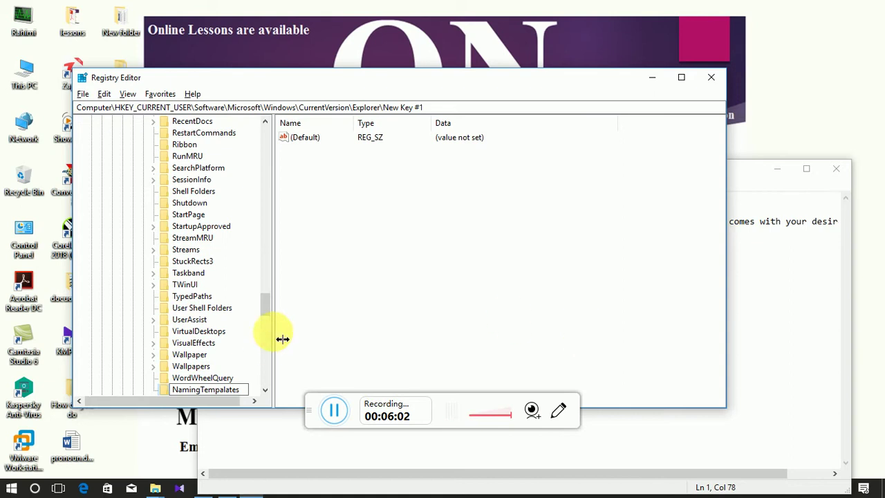
pyautogui.click(207, 323)
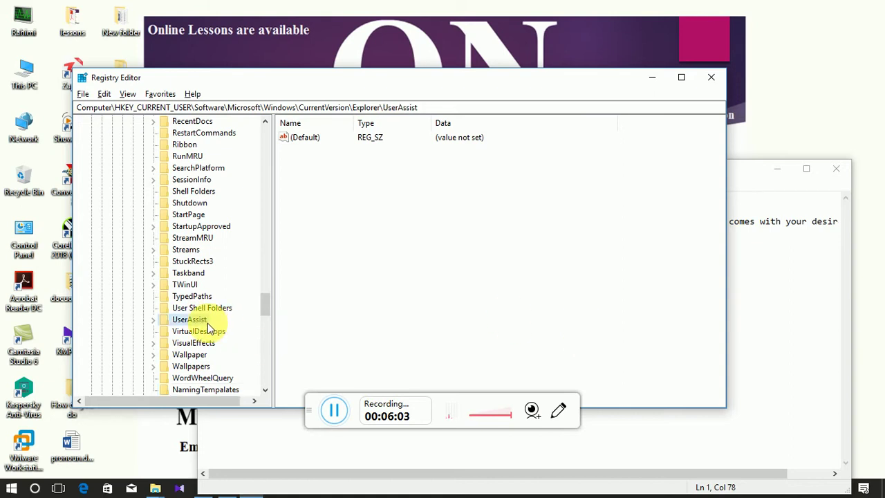
pyautogui.click(194, 391)
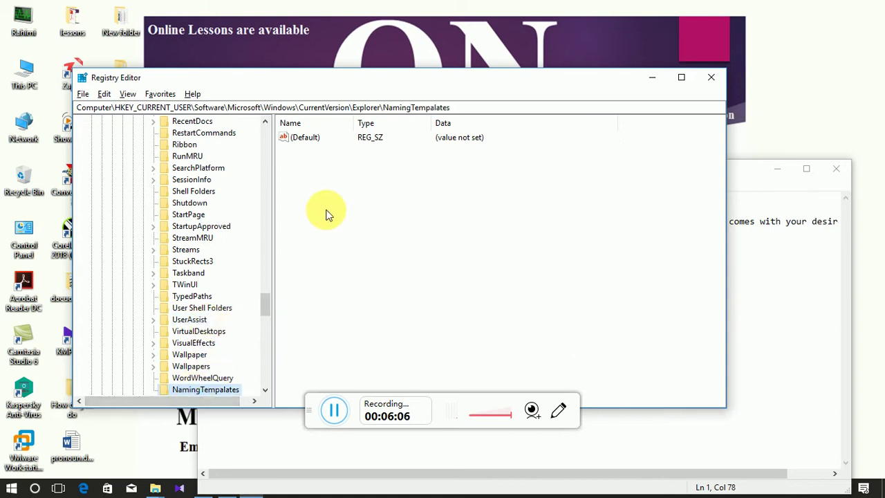
pyautogui.click(736, 270)
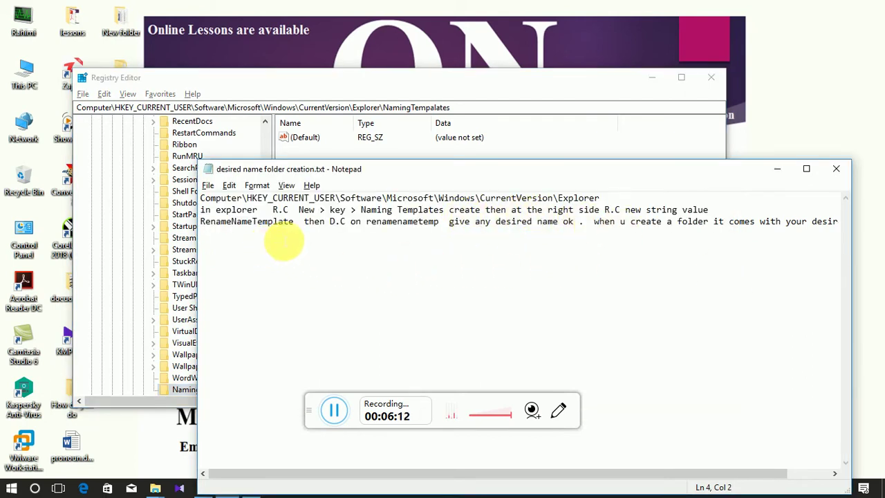
# - Add a string value named RenameNameTemplate inside the NamingTempalates key
pyautogui.moveTo(293, 221); pyautogui.dragTo(201, 221)
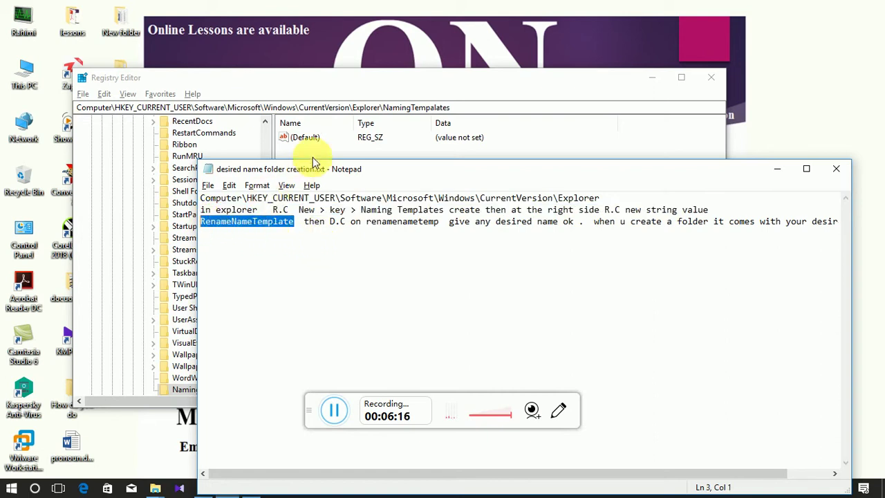
pyautogui.click(328, 90)
pyautogui.rightClick(300, 164)
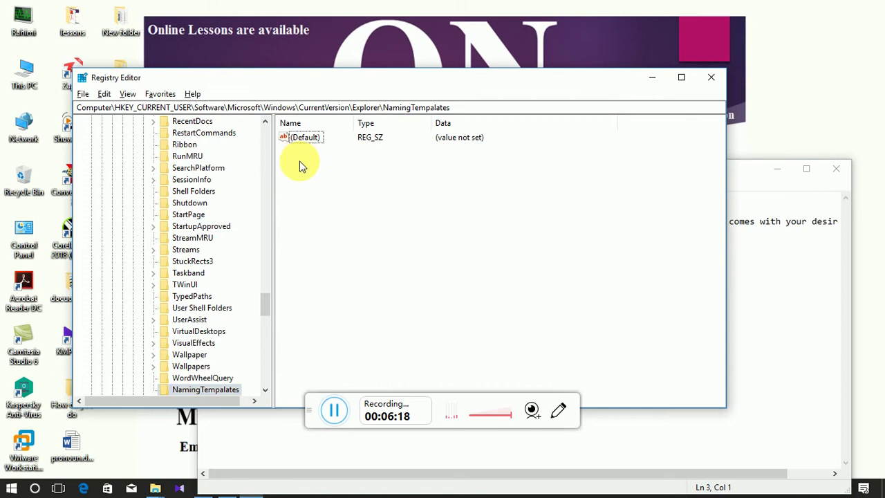
pyautogui.moveTo(336, 171)
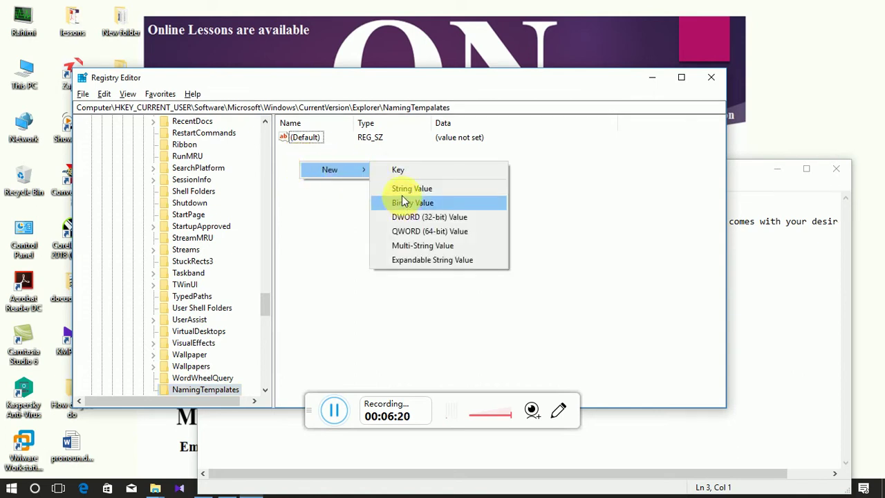
pyautogui.click(405, 191)
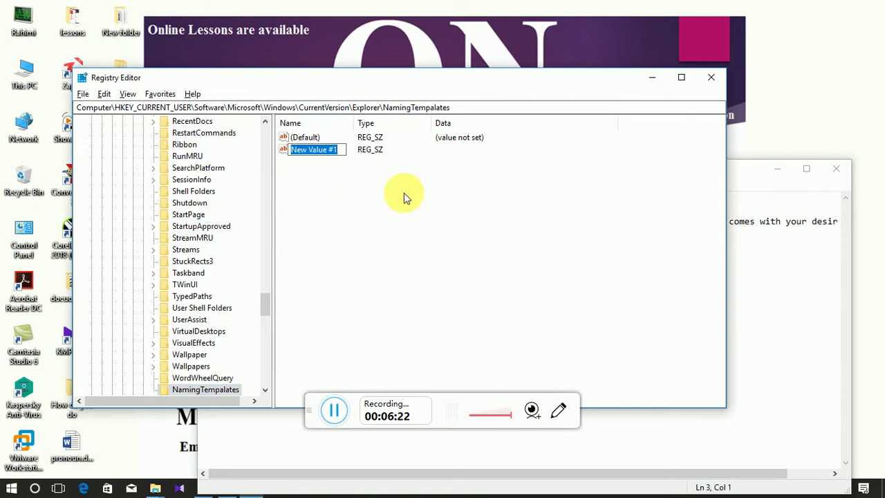
pyautogui.write('RenameNameTemplate')
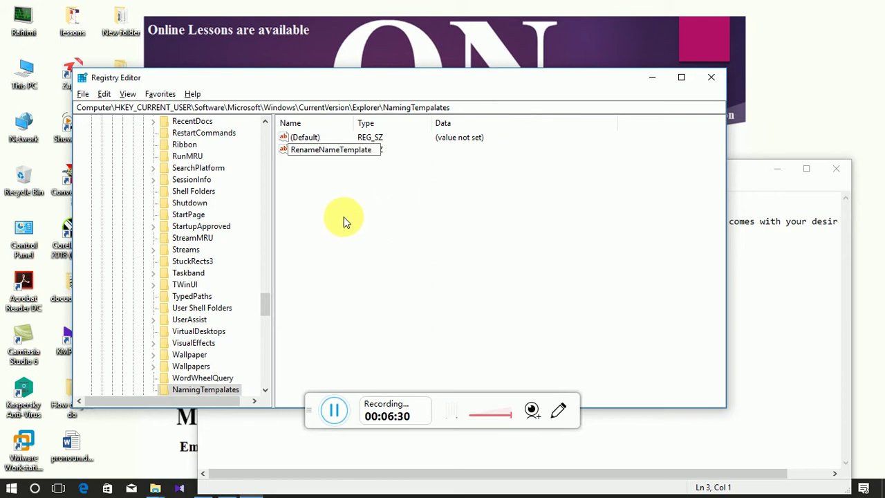
pyautogui.press('Return')
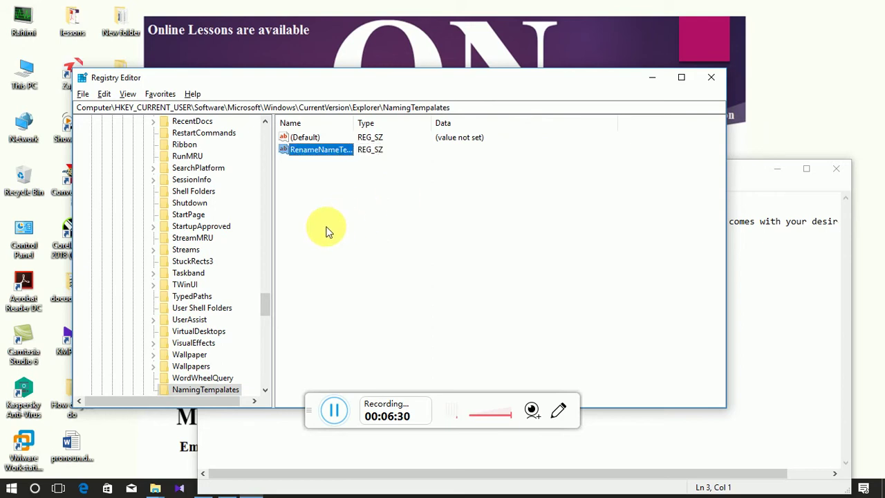
# - Set RenameNameTemplate's value data to a short name
pyautogui.doubleClick(316, 150)
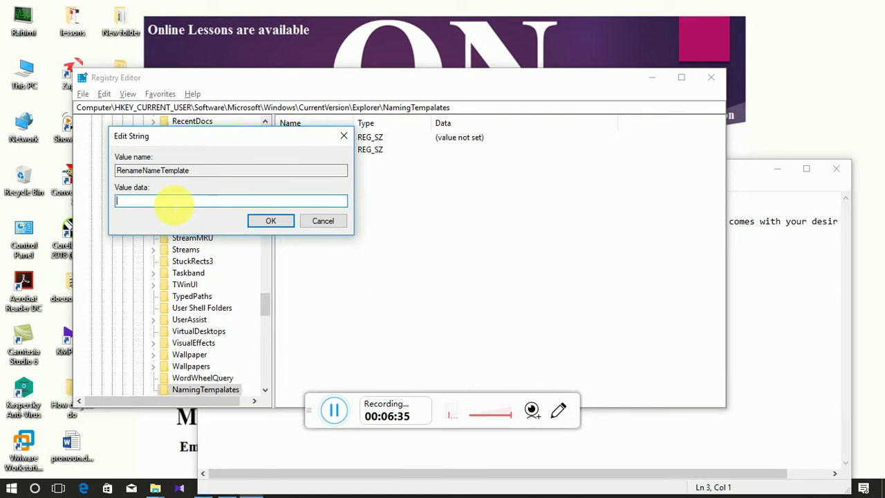
pyautogui.write('zarif')
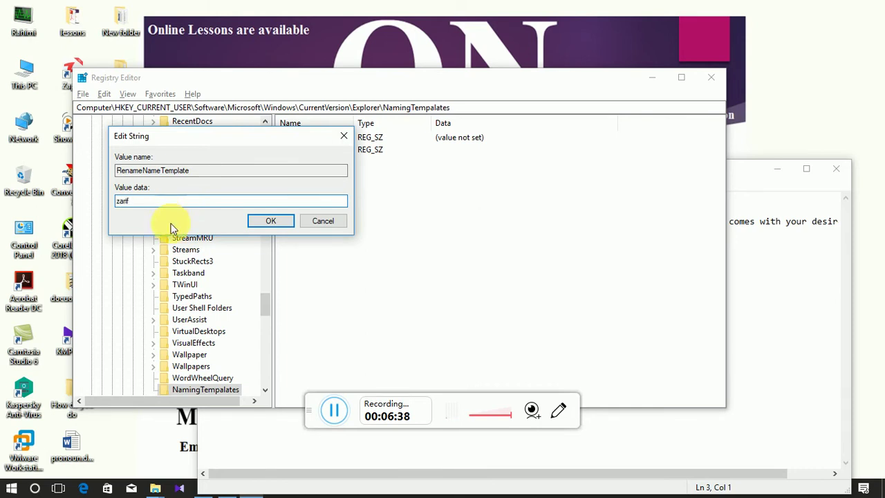
pyautogui.click(264, 223)
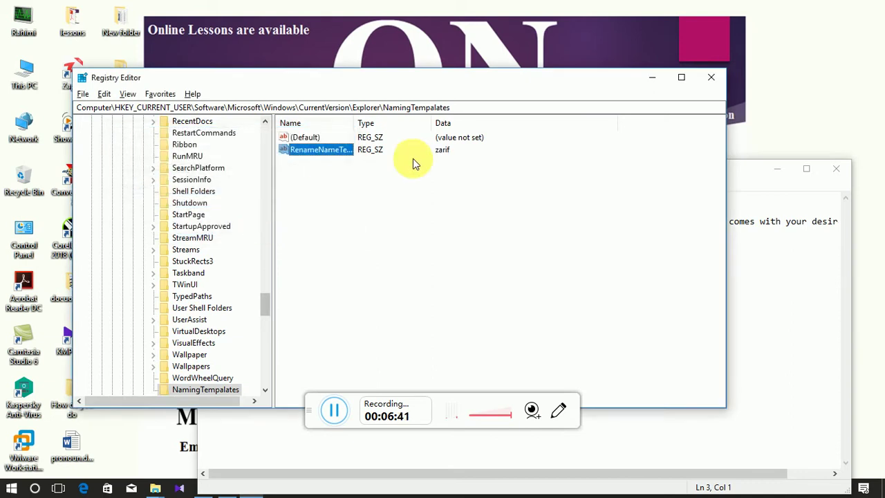
# - Close Registry Editor, minimize the note, and create New folder (2) on the desktop
pyautogui.click(710, 78)
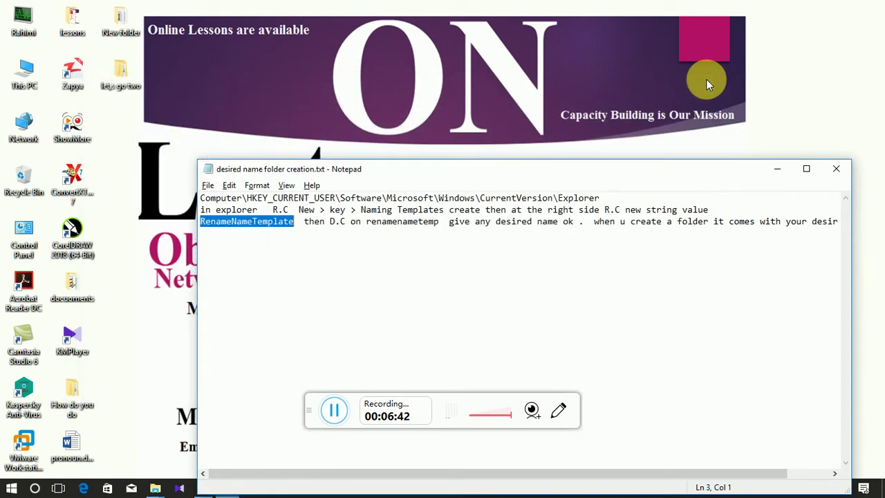
pyautogui.click(776, 169)
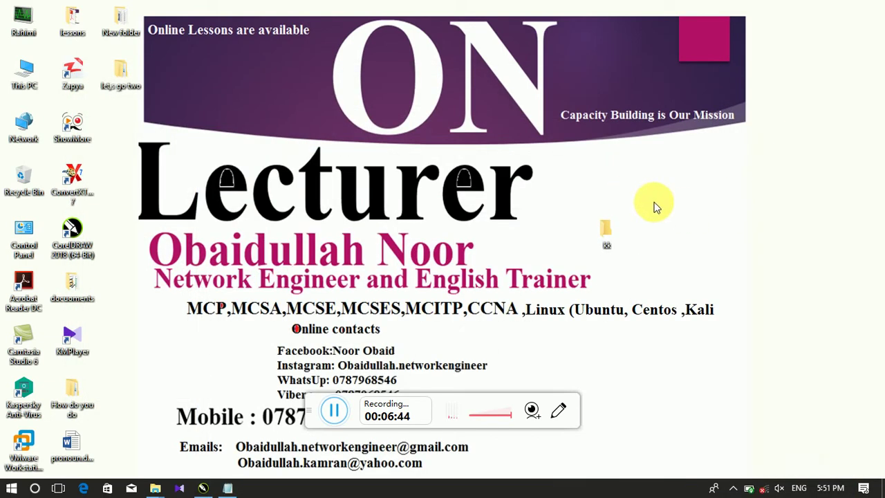
pyautogui.rightClick(674, 169)
pyautogui.moveTo(699, 322)
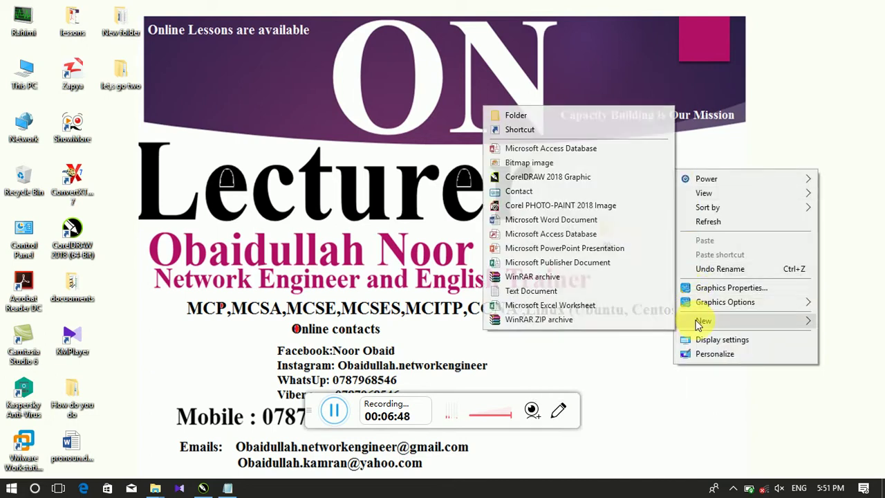
pyautogui.click(608, 118)
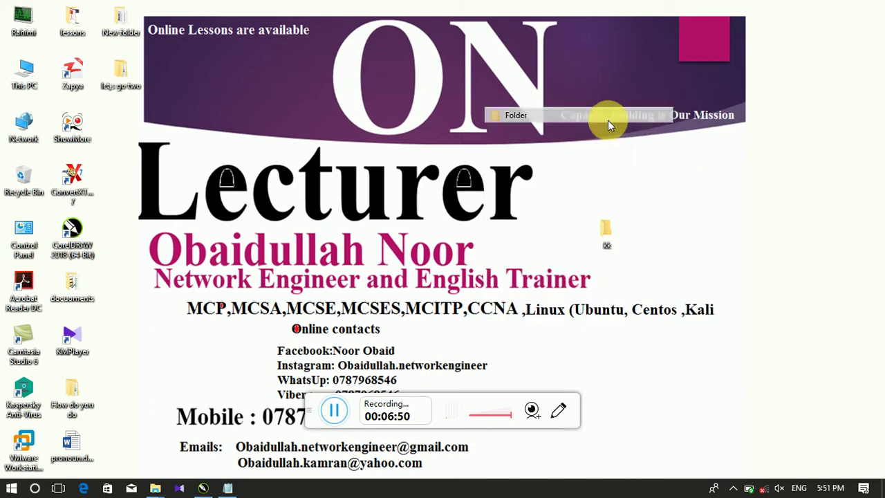
pyautogui.click(780, 235)
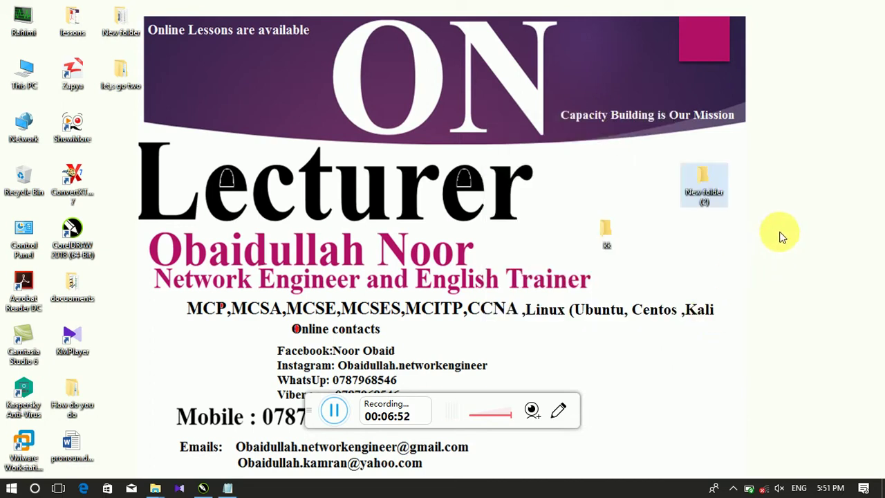
# - Create a second desktop folder, New folder (3), keeping its default name
pyautogui.rightClick(737, 240)
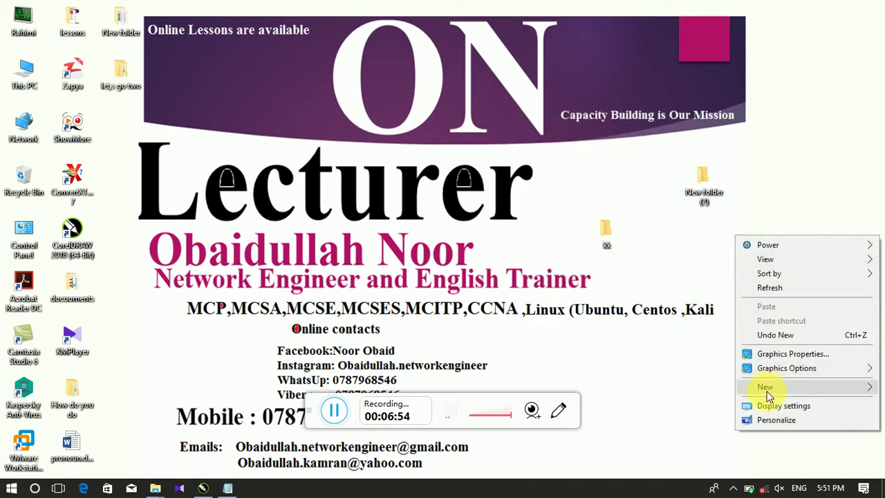
pyautogui.moveTo(765, 386)
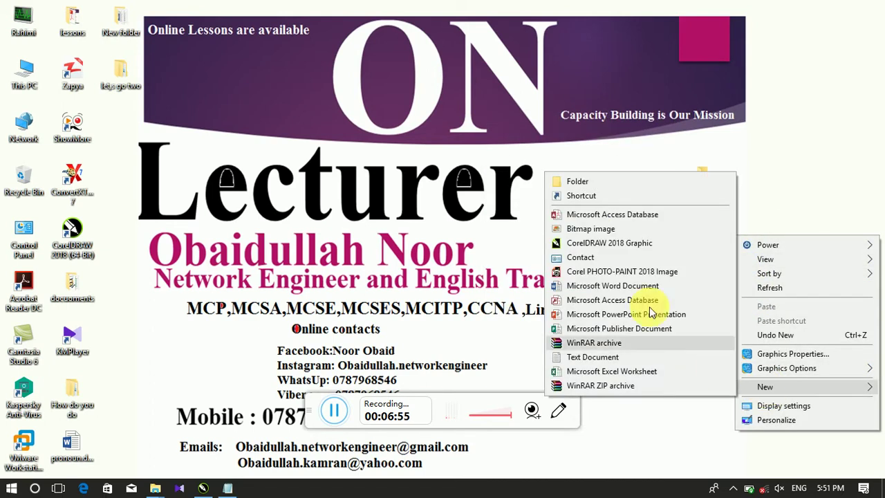
pyautogui.click(574, 184)
pyautogui.press('Return')
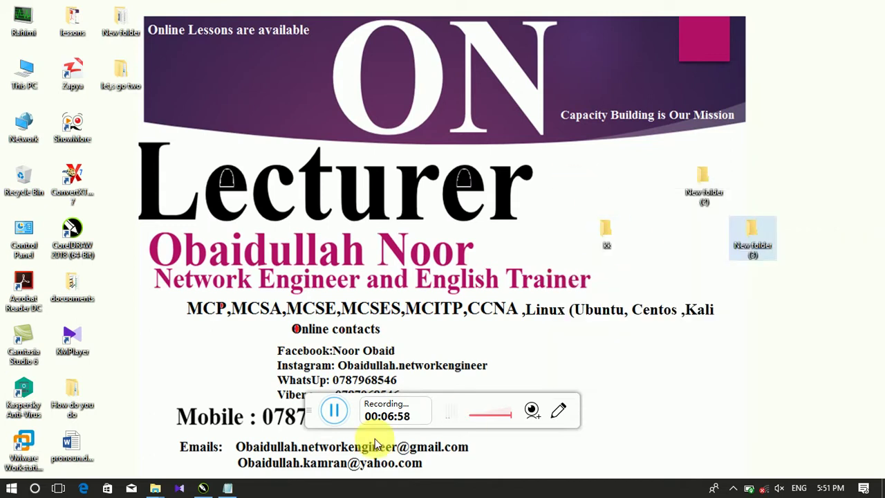
# - Relaunch regedit from the Run prompt and select the RenameNameTemplate value
pyautogui.click(220, 484)
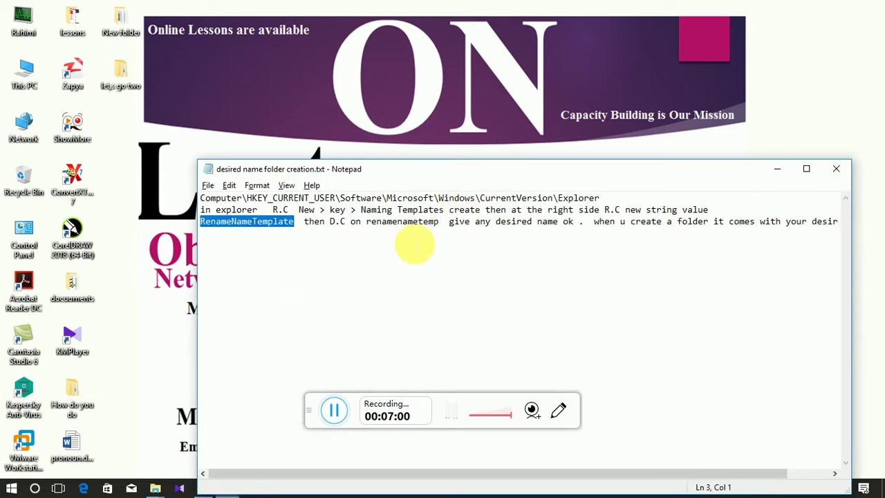
pyautogui.press('super+r')
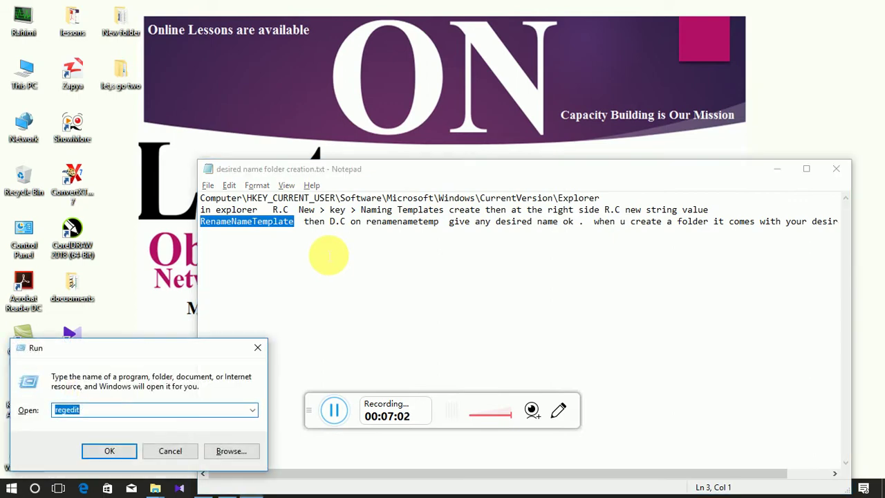
pyautogui.press('Return')
pyautogui.click(362, 330)
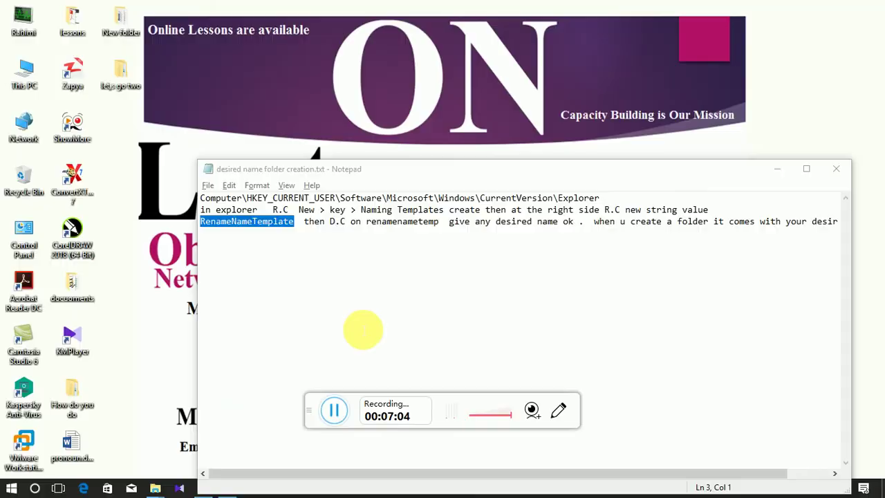
pyautogui.click(331, 158)
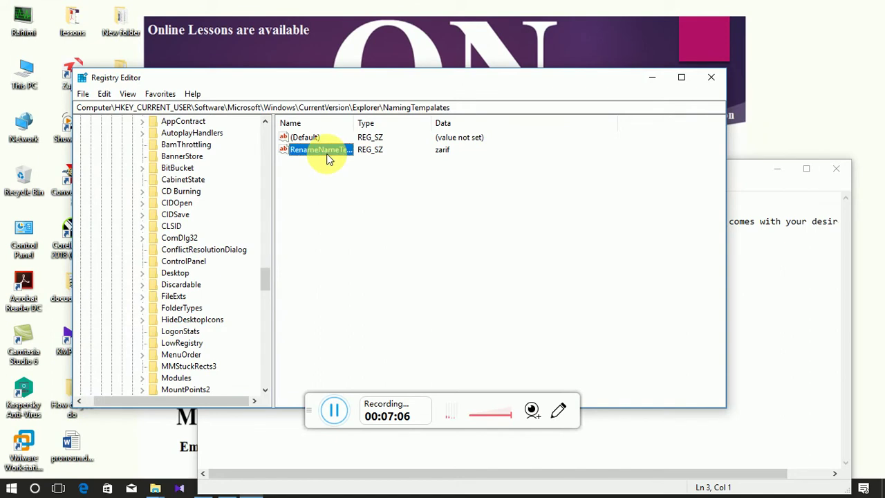
pyautogui.press('super+d')
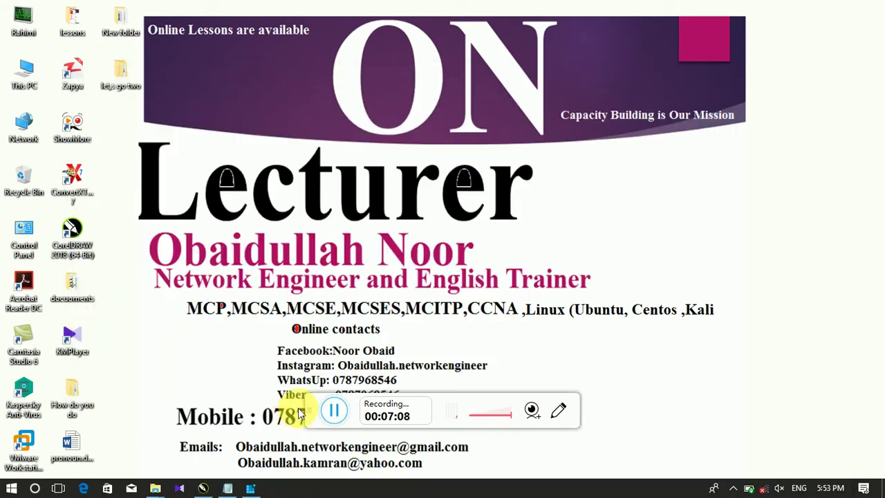
pyautogui.click(250, 488)
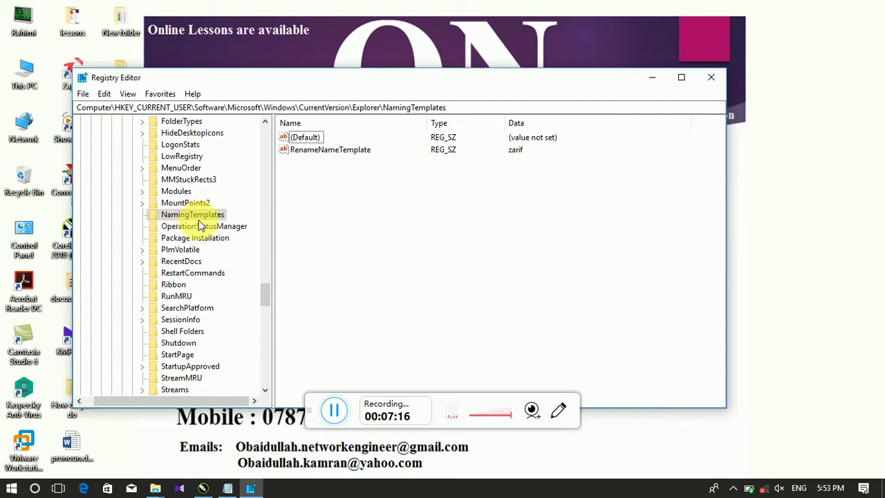
# - Replace RenameNameTemplate's data with the full first-and-last name
pyautogui.doubleClick(310, 151)
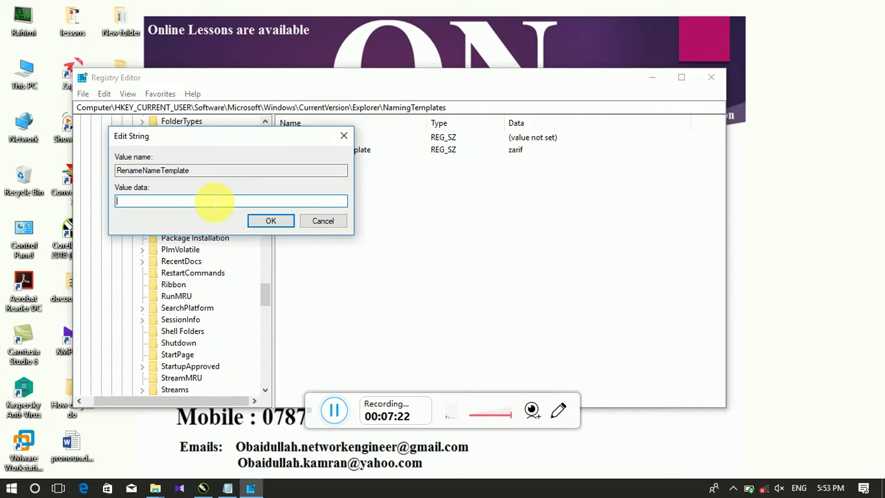
pyautogui.write('Ahmad Zarif')
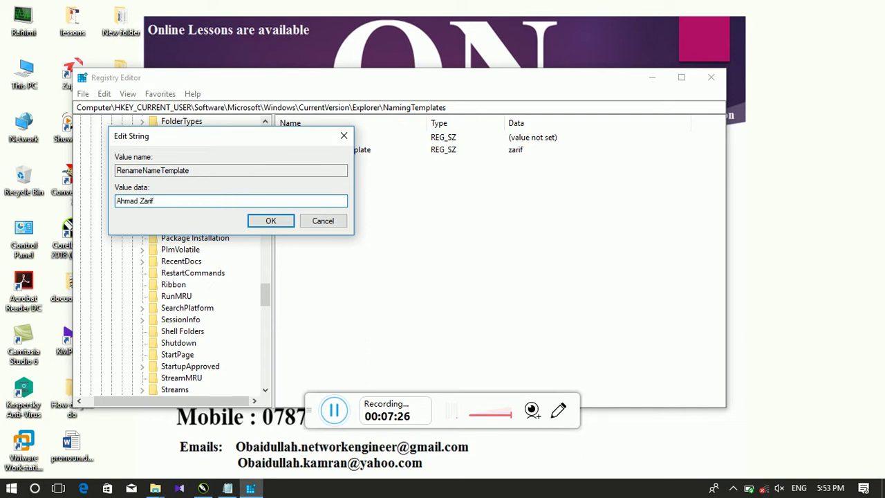
pyautogui.click(270, 224)
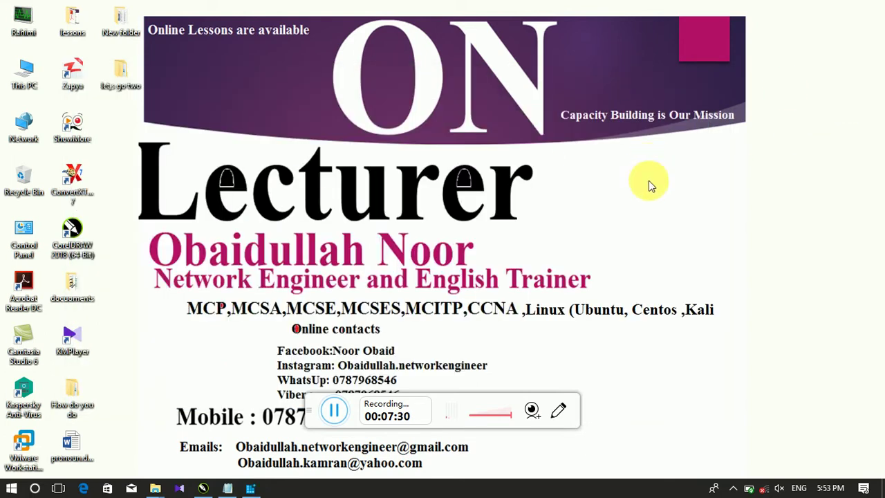
# - Create a new desktop folder and confirm it is automatically named with the template's full name
pyautogui.rightClick(650, 183)
pyautogui.moveTo(679, 335)
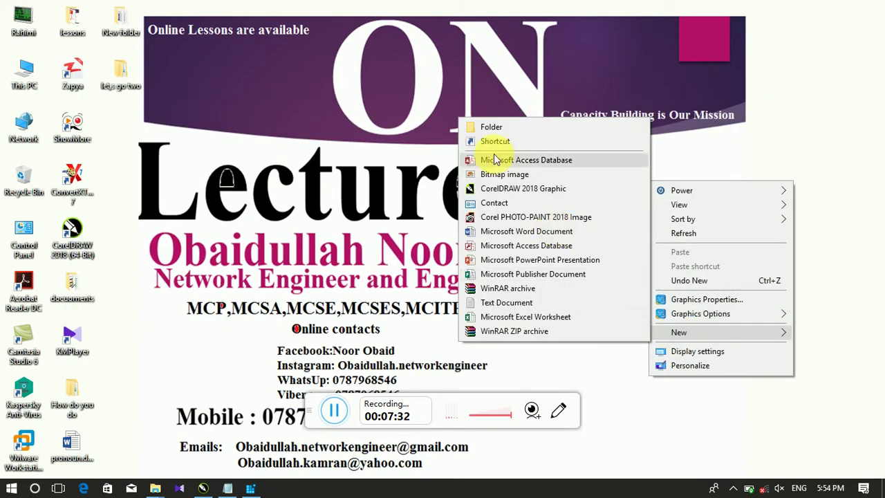
pyautogui.click(491, 127)
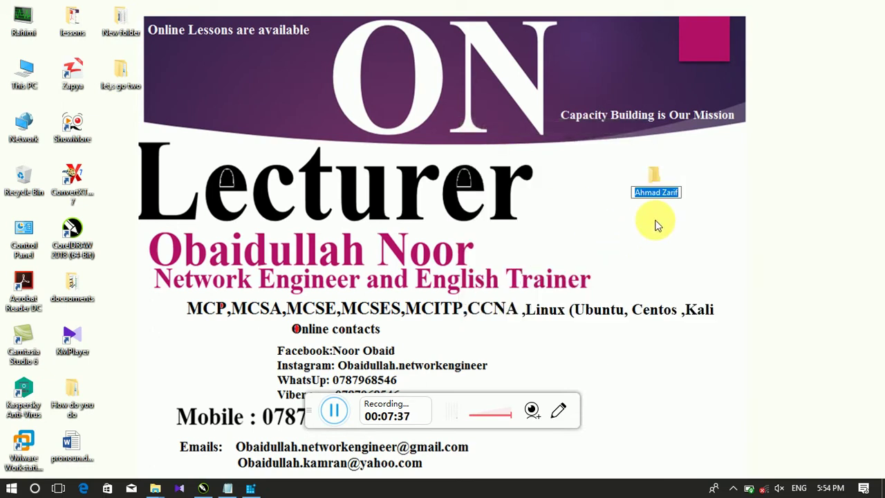
pyautogui.press('Return')
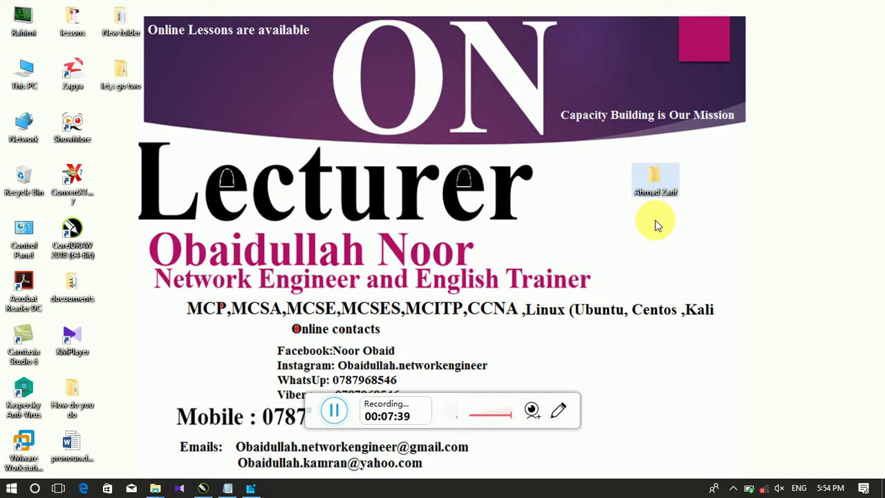
pyautogui.click(654, 221)
pyautogui.rightClick(655, 220)
pyautogui.moveTo(683, 371)
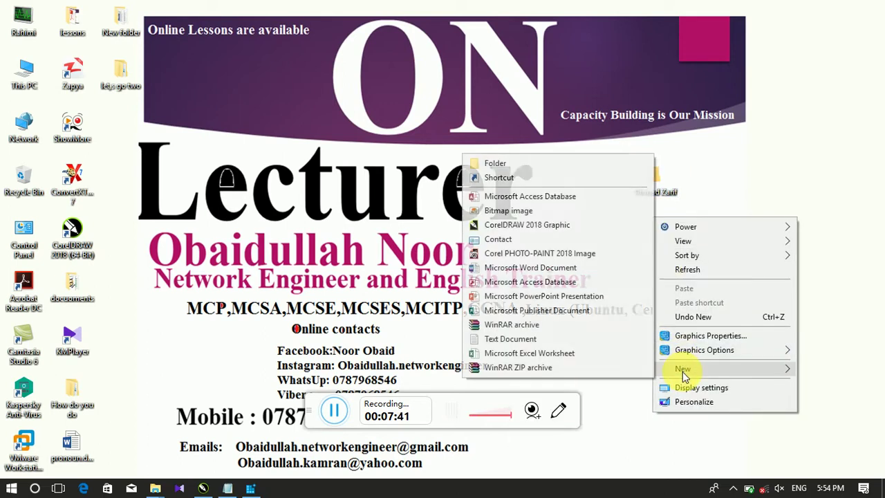